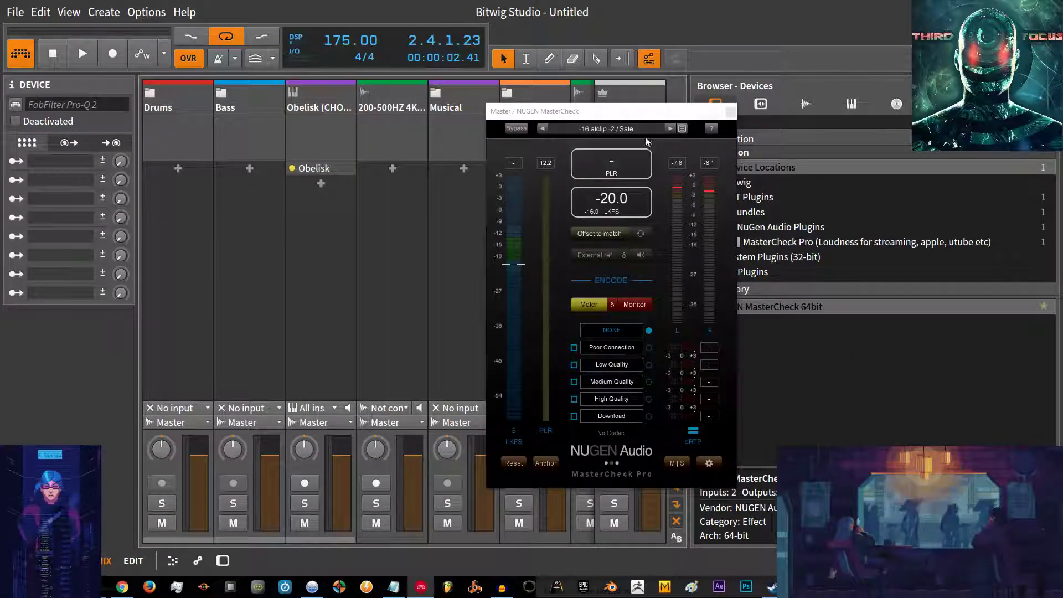
- Drag the MasterCheck window aside to uncover the Master track's device chain and browser results
{"action": "left_click_drag", "start_coordinate": [632, 117], "coordinate": [392, 104]}
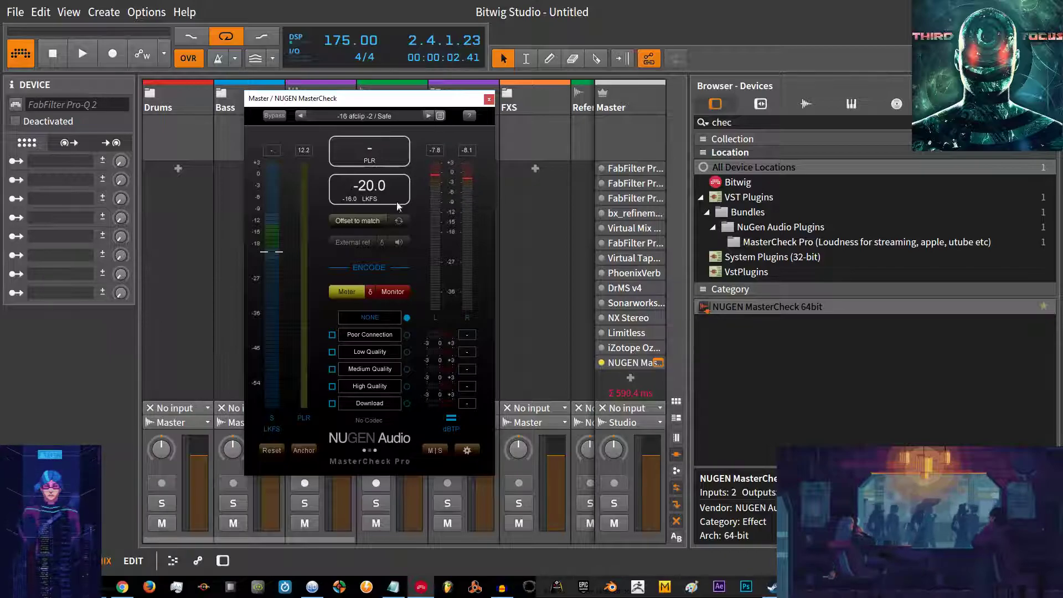
{"action": "left_click_drag", "start_coordinate": [406, 99], "coordinate": [511, 115]}
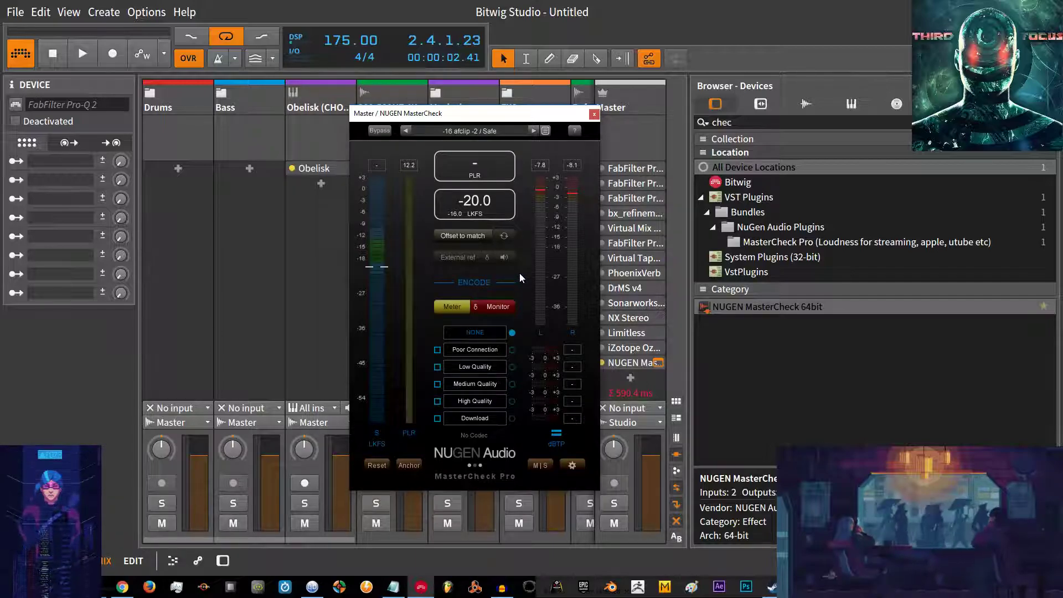
{"action": "left_click_drag", "start_coordinate": [464, 115], "coordinate": [453, 91]}
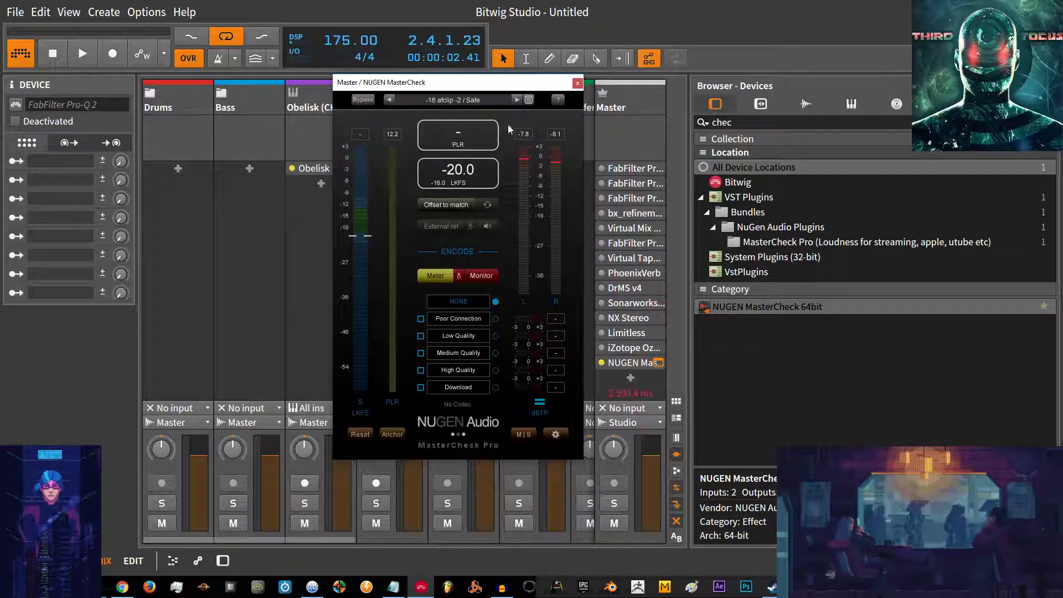
{"action": "left_click", "coordinate": [530, 102]}
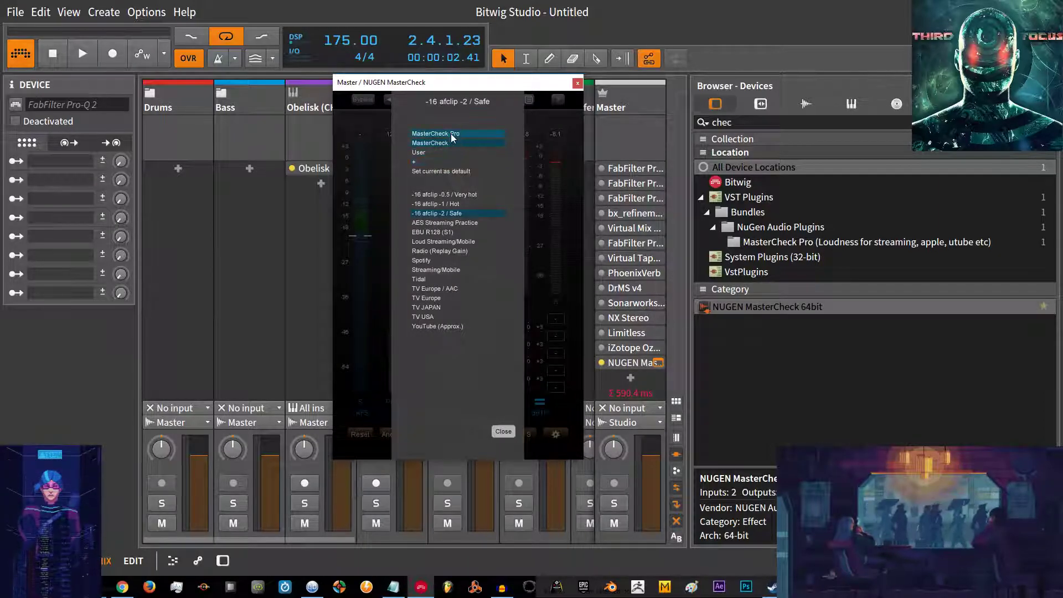
{"action": "left_click", "coordinate": [539, 121]}
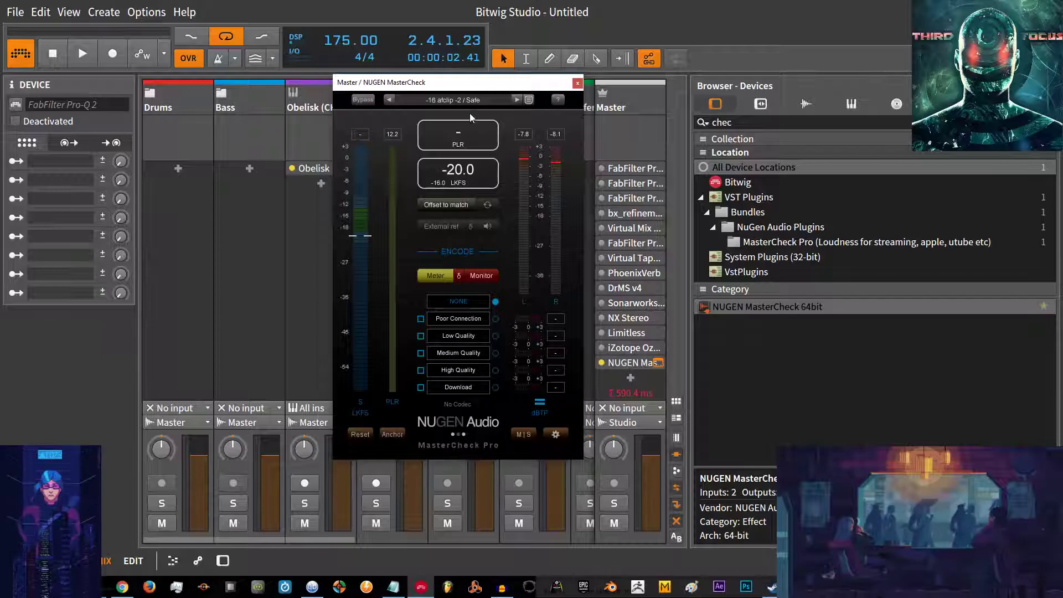
{"action": "left_click", "coordinate": [529, 101]}
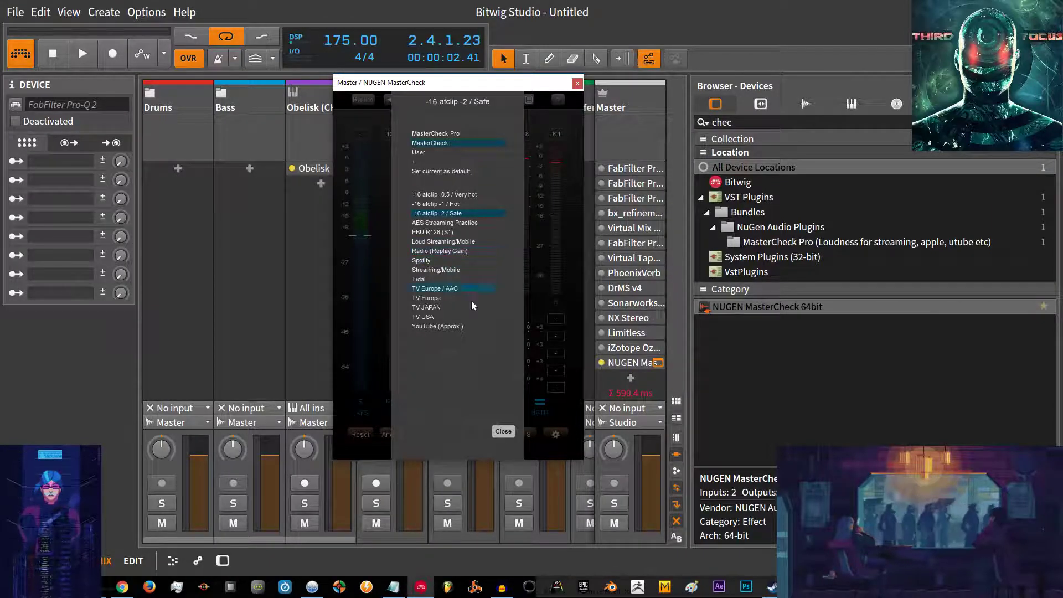
{"action": "left_click", "coordinate": [504, 431]}
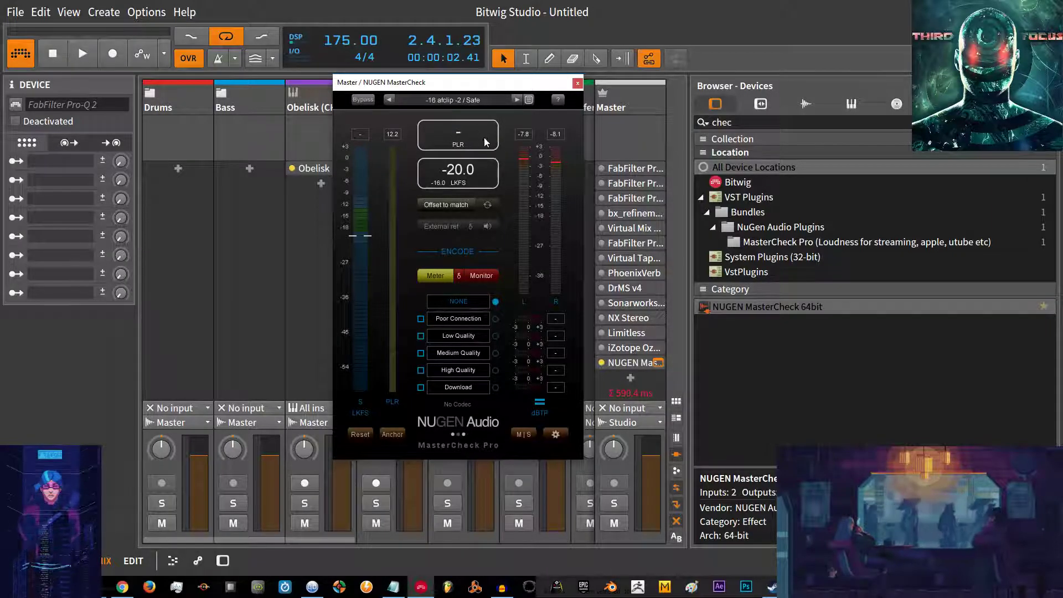
- Pull the Master fader down and play a few seconds of the song
{"action": "left_click_drag", "start_coordinate": [479, 83], "coordinate": [396, 77]}
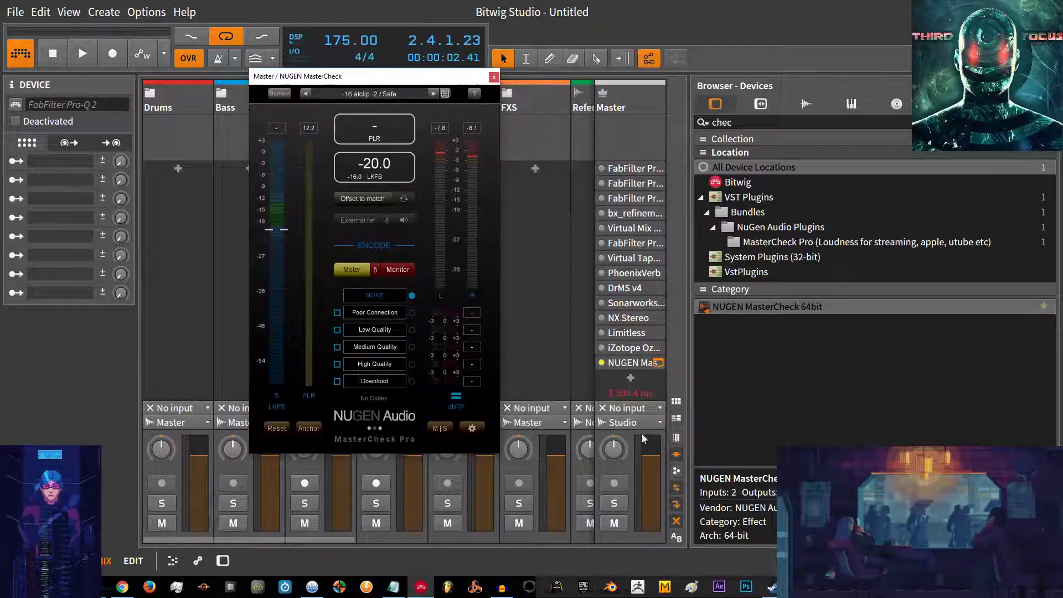
{"action": "left_click_drag", "start_coordinate": [646, 455], "coordinate": [652, 517]}
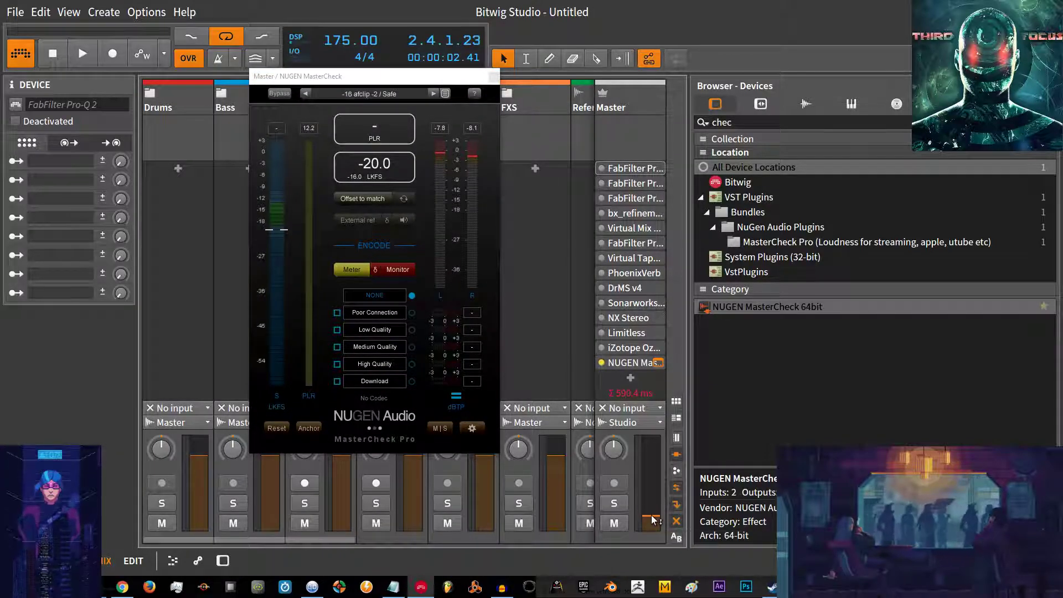
{"action": "key", "text": "space"}
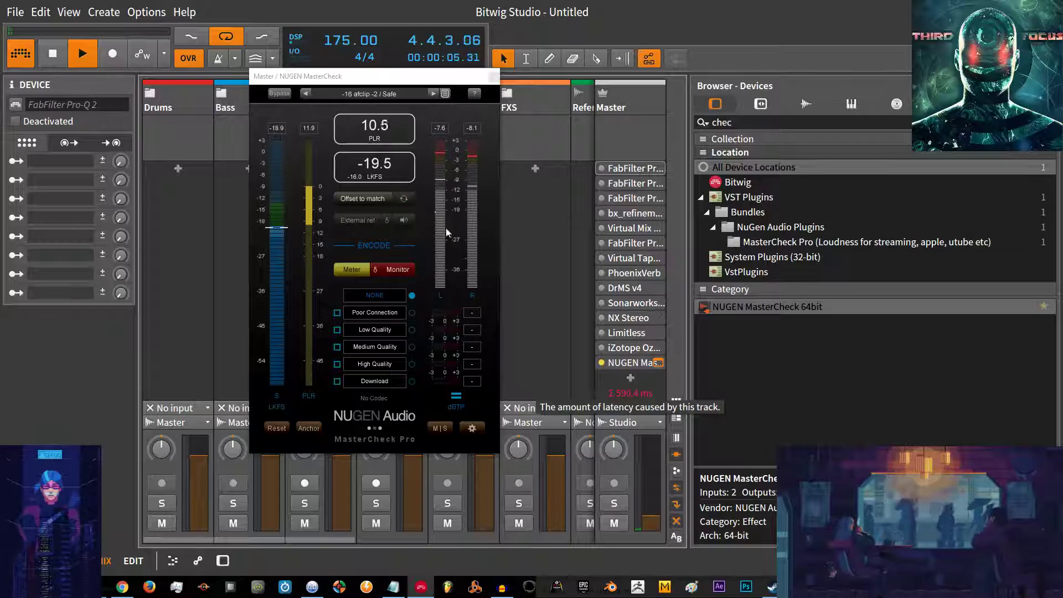
{"action": "key", "text": "space"}
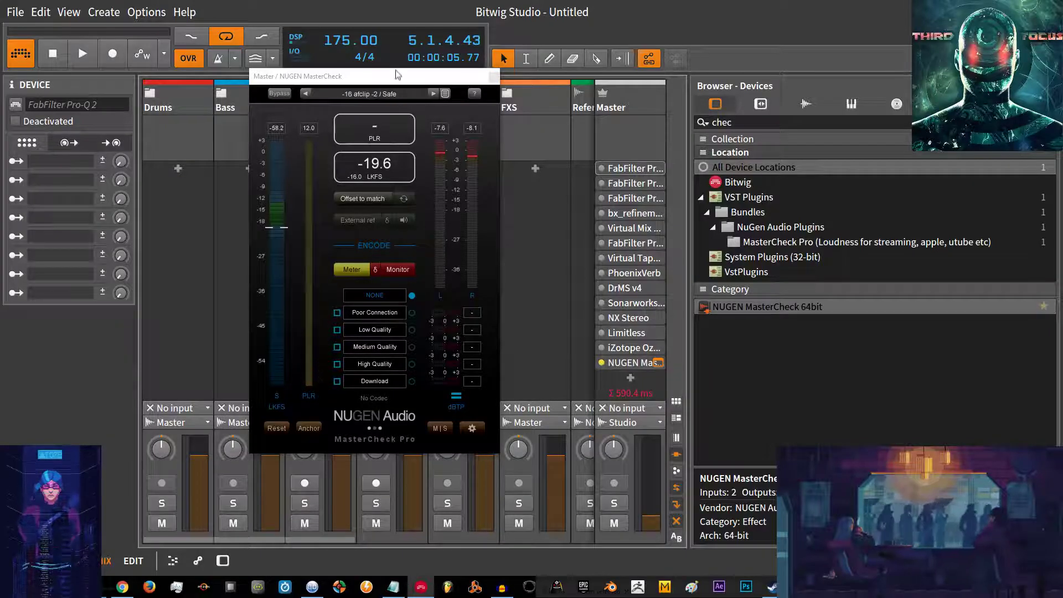
- Play and stop the song twice more until MasterCheck reads about -19.5 LKFS
{"action": "left_click_drag", "start_coordinate": [397, 76], "coordinate": [426, 88]}
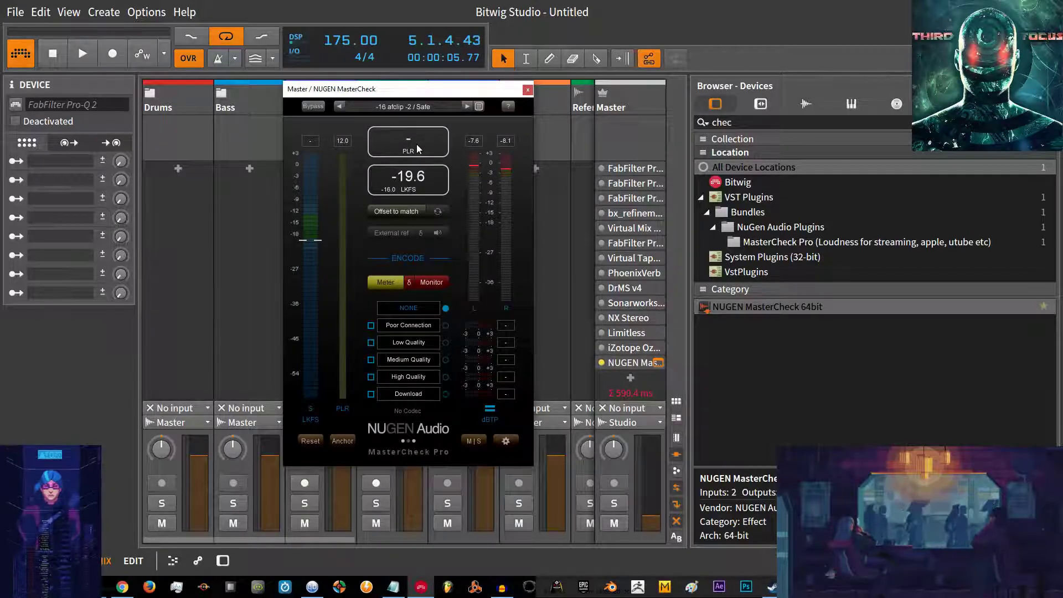
{"action": "key", "text": "space"}
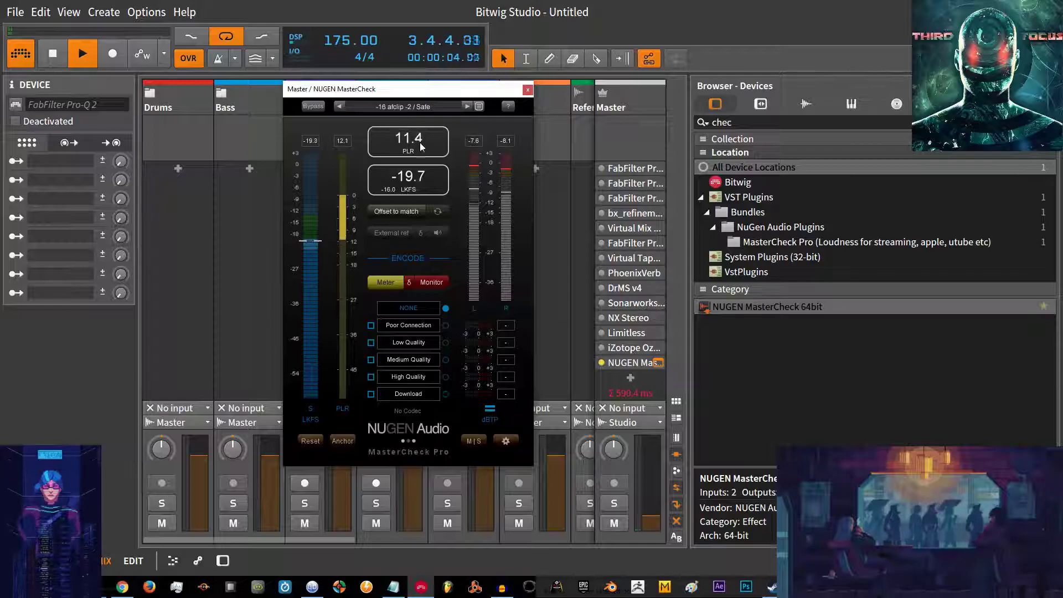
{"action": "key", "text": "space"}
{"action": "left_click_drag", "start_coordinate": [410, 89], "coordinate": [422, 124]}
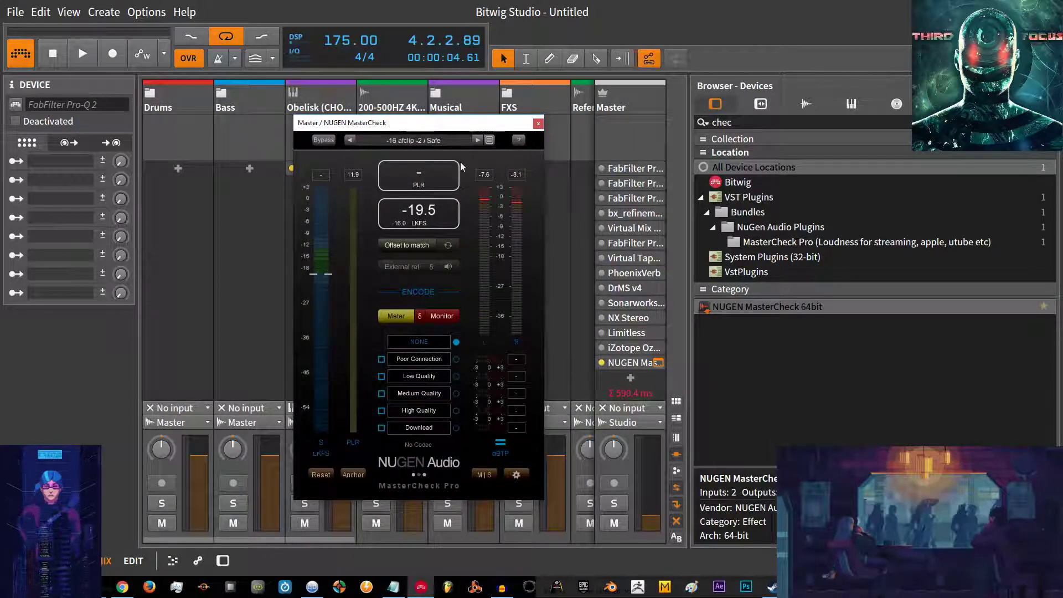
{"action": "key", "text": "space"}
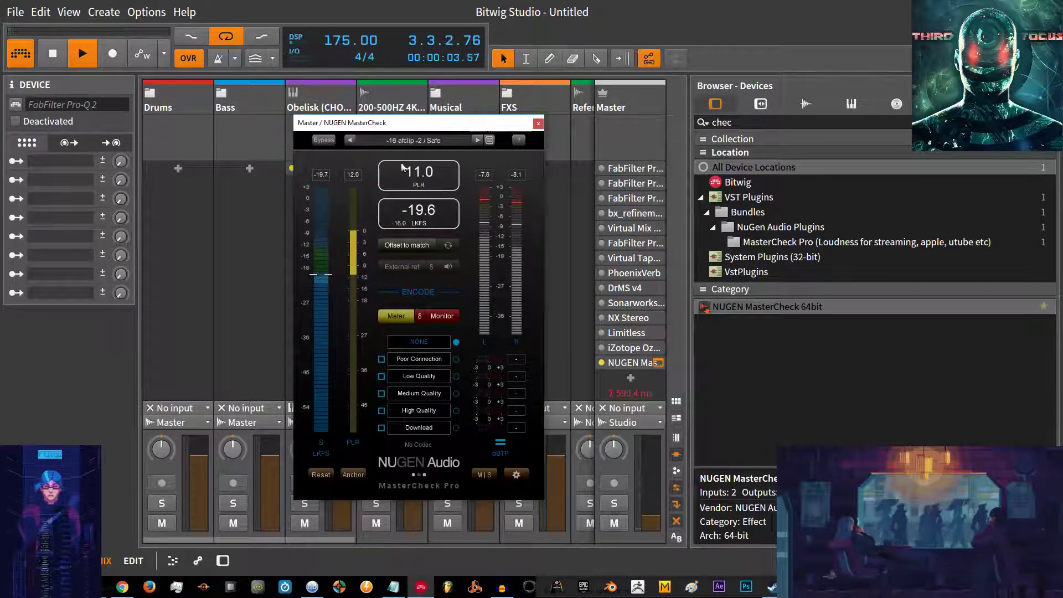
{"action": "key", "text": "space"}
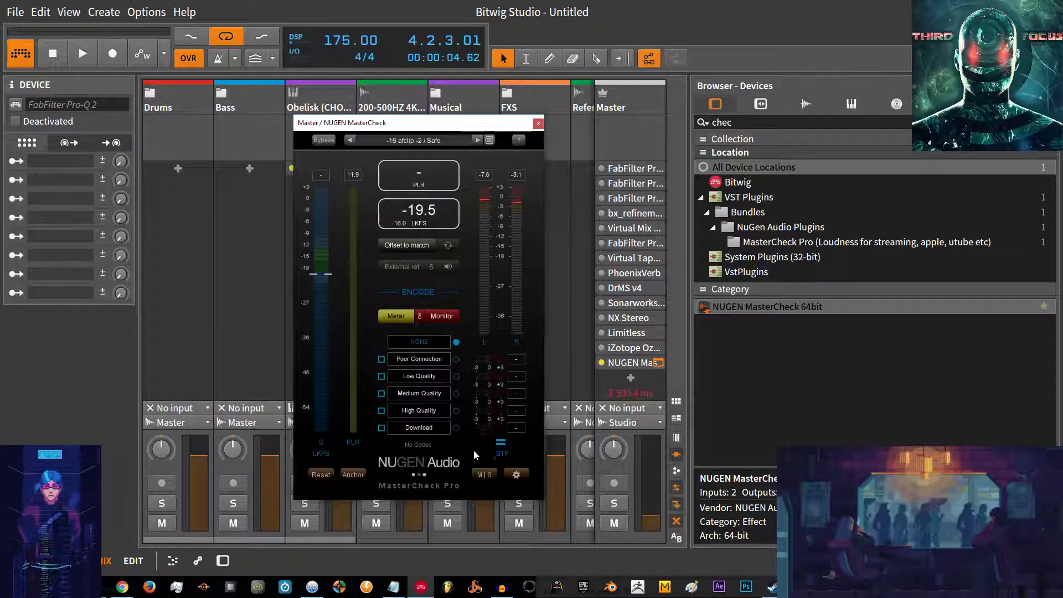
- Check MasterCheck's settings and LKFS/LUFS list, return to the meters, and shift the window over the mixer
{"action": "left_click", "coordinate": [516, 474]}
{"action": "left_click", "coordinate": [377, 480]}
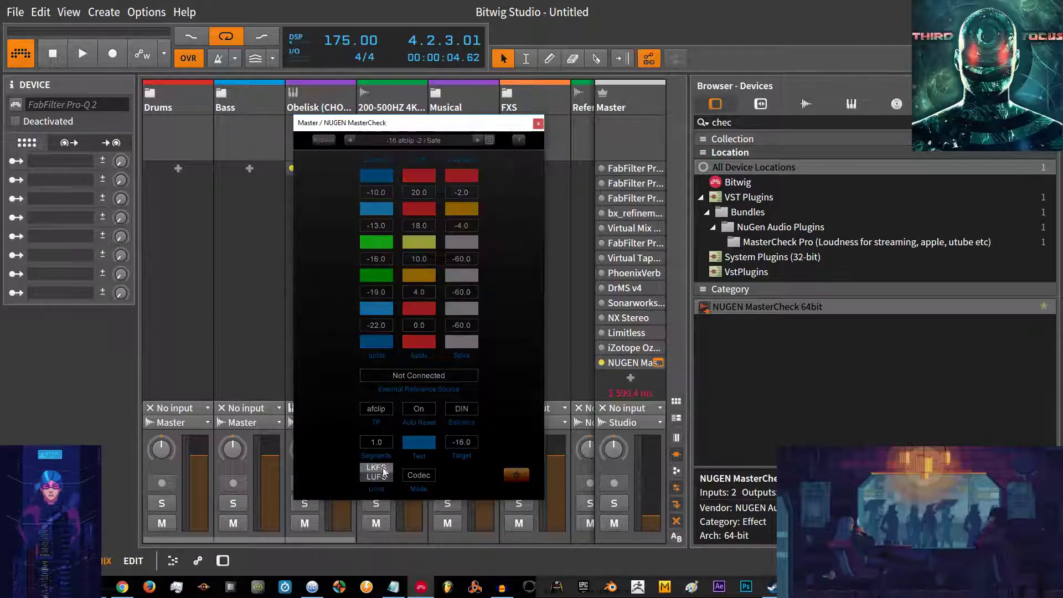
{"action": "left_click", "coordinate": [386, 477]}
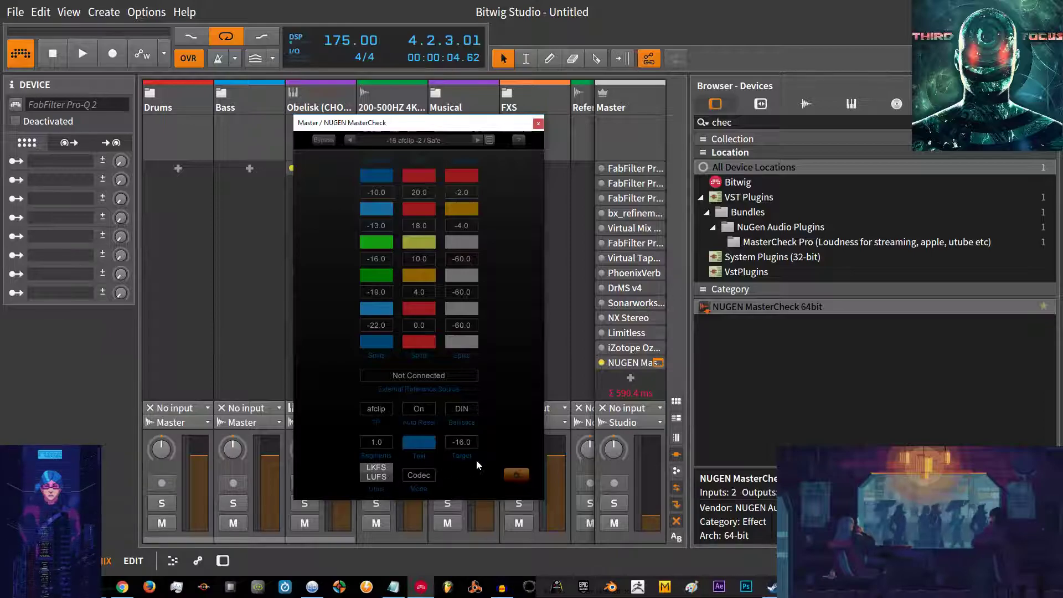
{"action": "left_click", "coordinate": [516, 474]}
{"action": "left_click", "coordinate": [519, 477]}
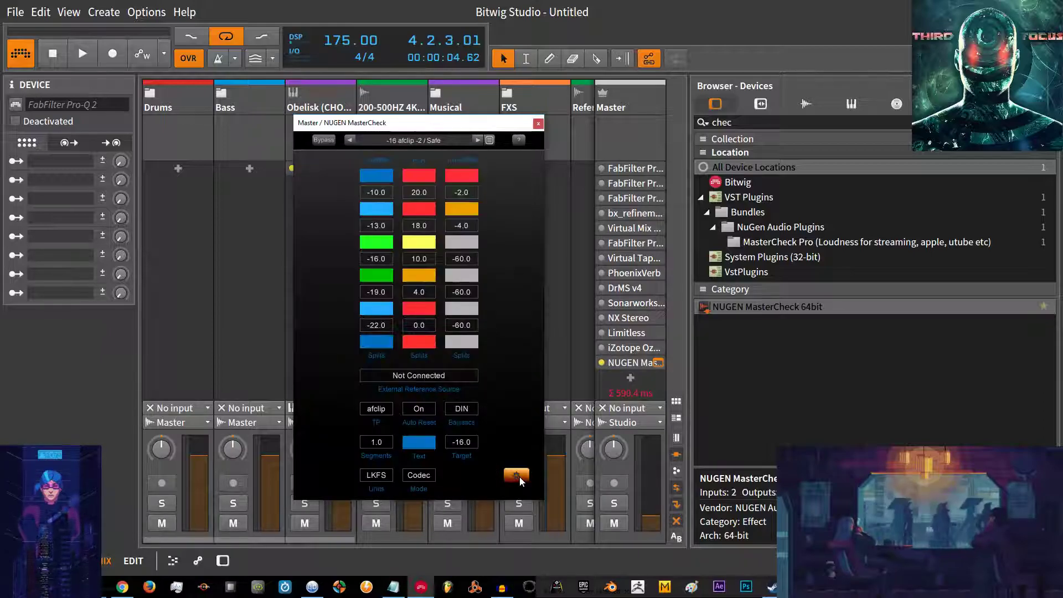
{"action": "left_click", "coordinate": [520, 477]}
{"action": "left_click", "coordinate": [519, 478]}
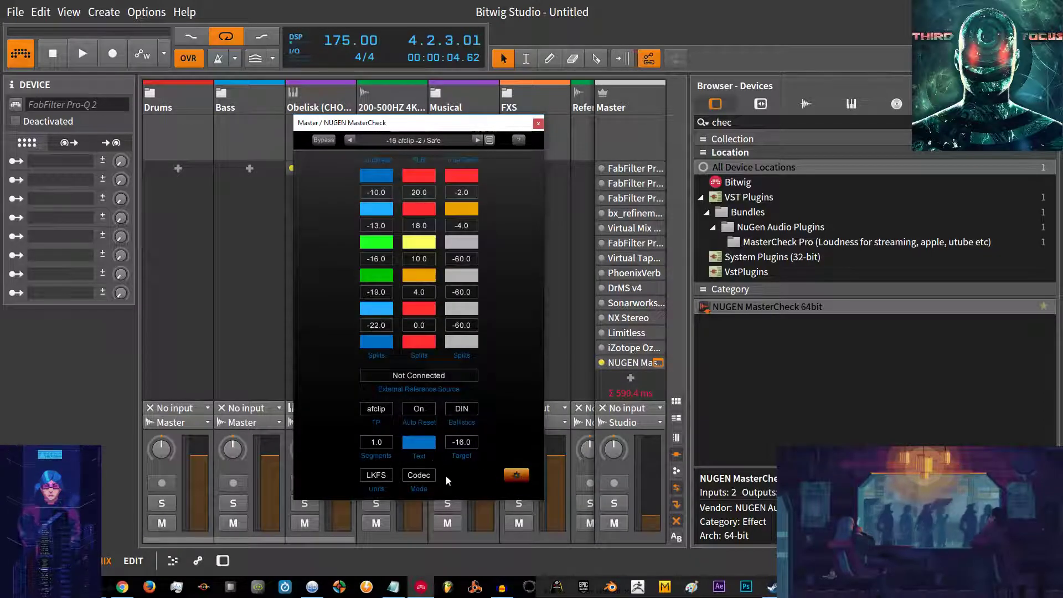
{"action": "left_click", "coordinate": [518, 479]}
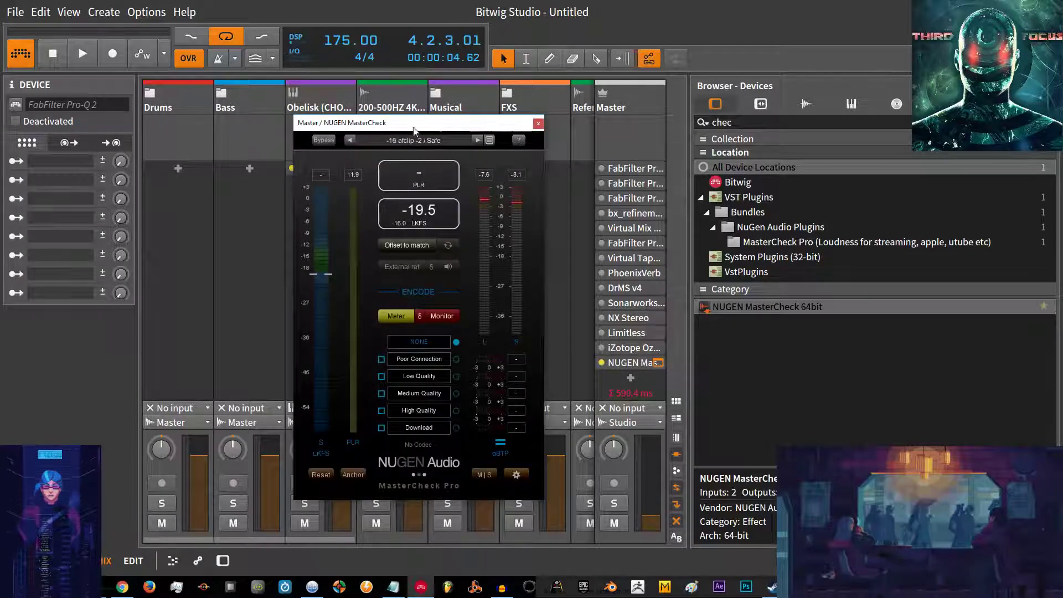
{"action": "left_click_drag", "start_coordinate": [414, 131], "coordinate": [471, 132]}
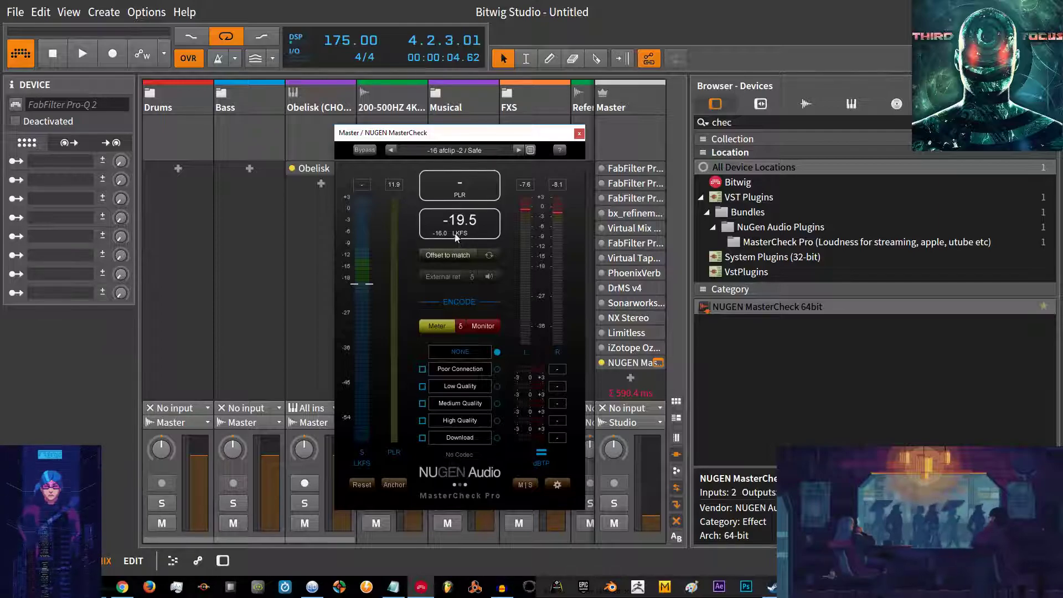
- Play the mix, toggle Offset to match on and off, and stop at -19.6 LKFS
{"action": "key", "text": "space"}
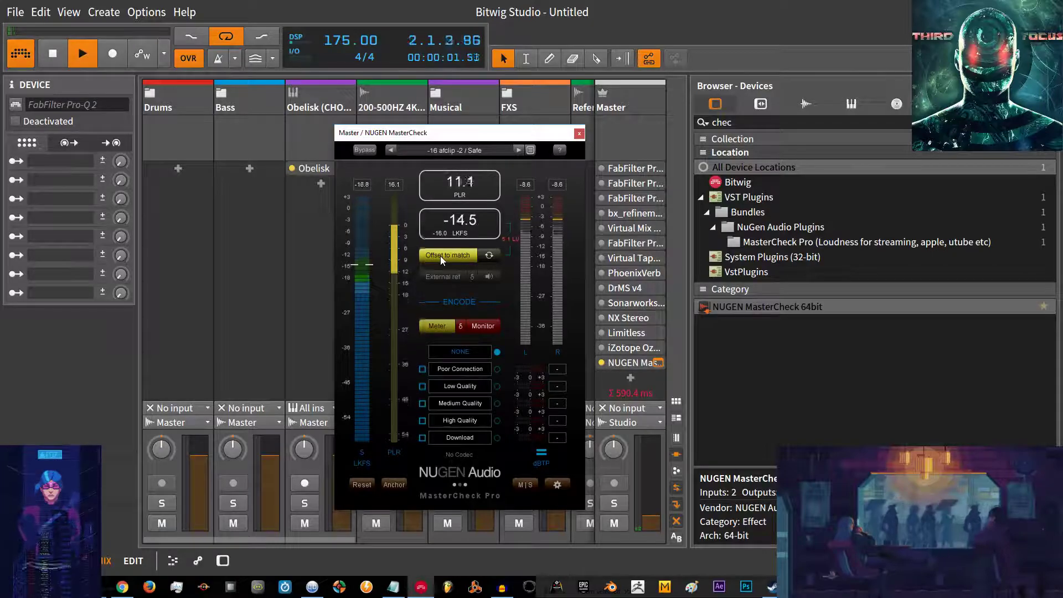
{"action": "left_click", "coordinate": [450, 256]}
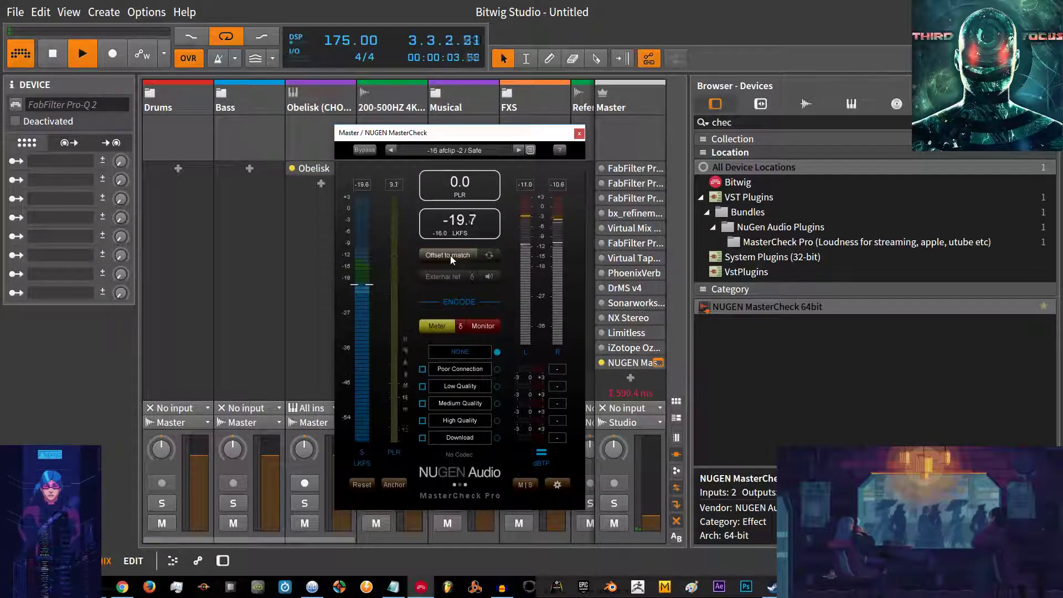
{"action": "left_click", "coordinate": [450, 254]}
{"action": "key", "text": "space"}
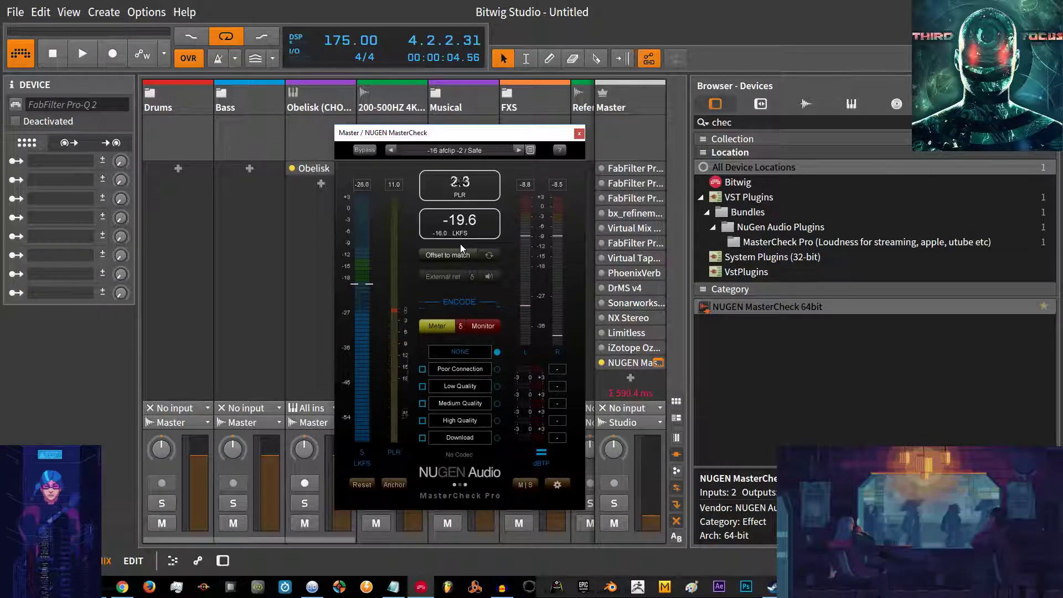
{"action": "mouse_move", "coordinate": [470, 135]}
{"action": "left_mouse_down"}
{"action": "mouse_move", "coordinate": [453, 134]}
{"action": "mouse_move", "coordinate": [465, 139]}
{"action": "left_mouse_up"}
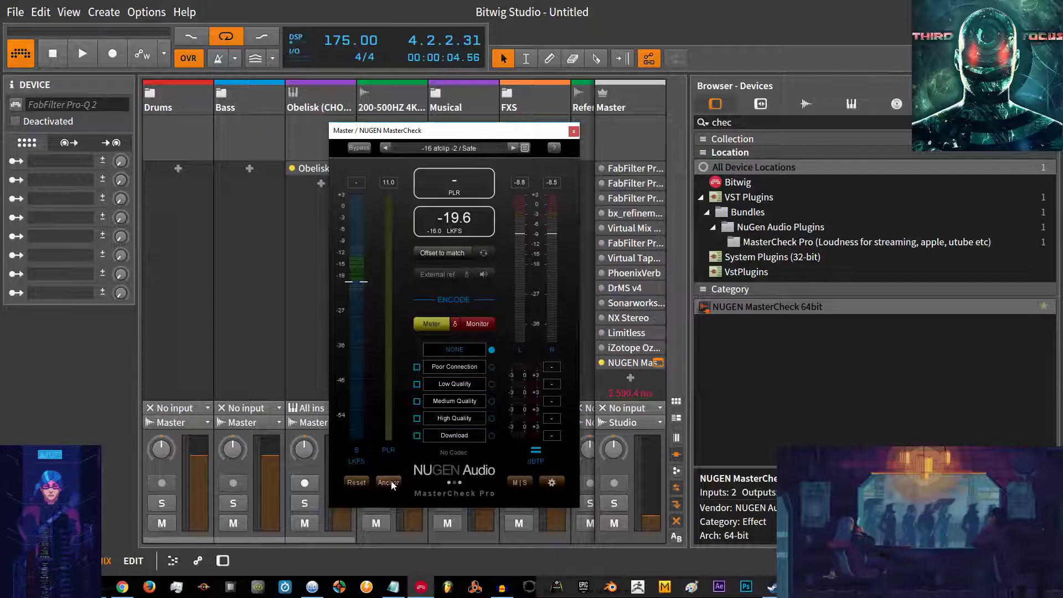
{"action": "left_click", "coordinate": [520, 483]}
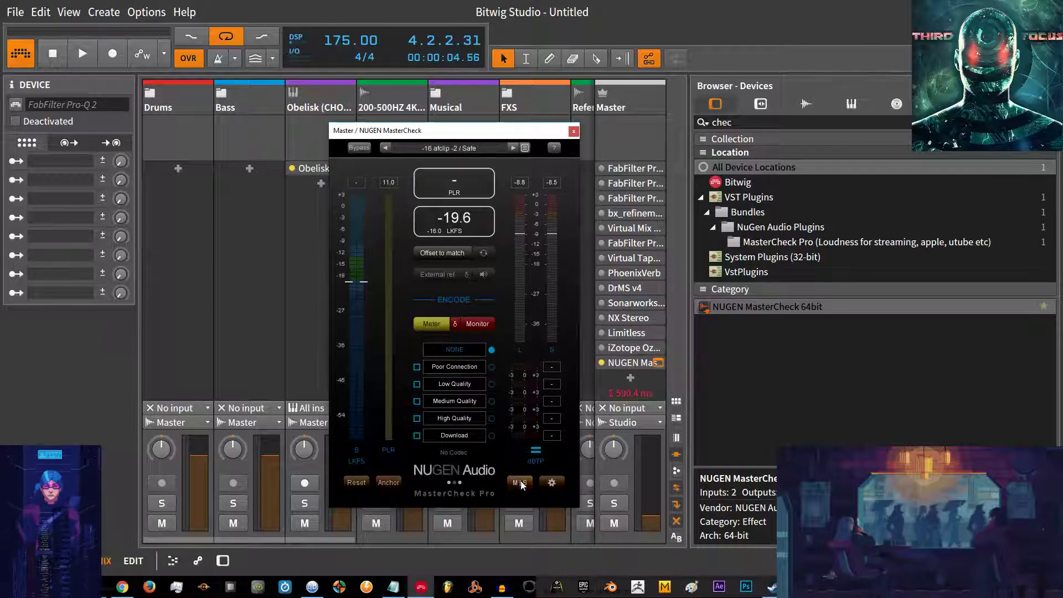
{"action": "left_click", "coordinate": [520, 482]}
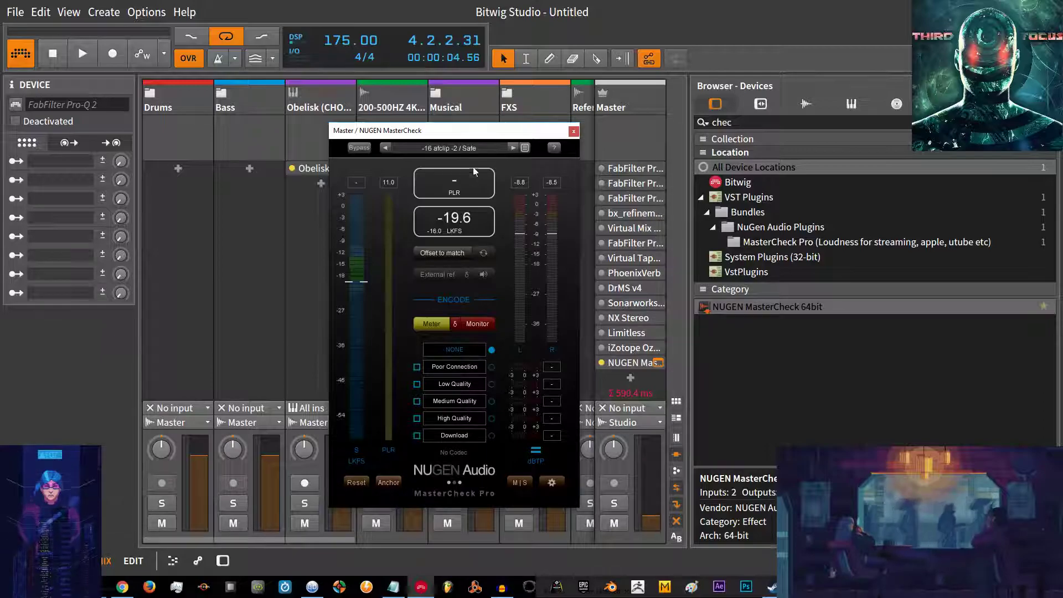
{"action": "left_click_drag", "start_coordinate": [473, 130], "coordinate": [444, 111]}
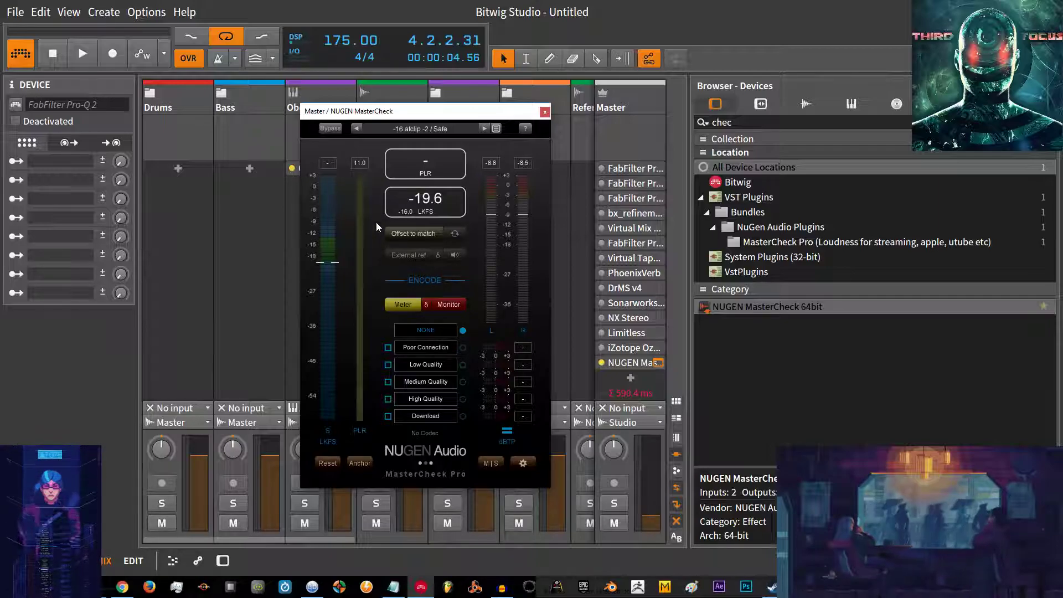
{"action": "left_click_drag", "start_coordinate": [443, 115], "coordinate": [464, 113]}
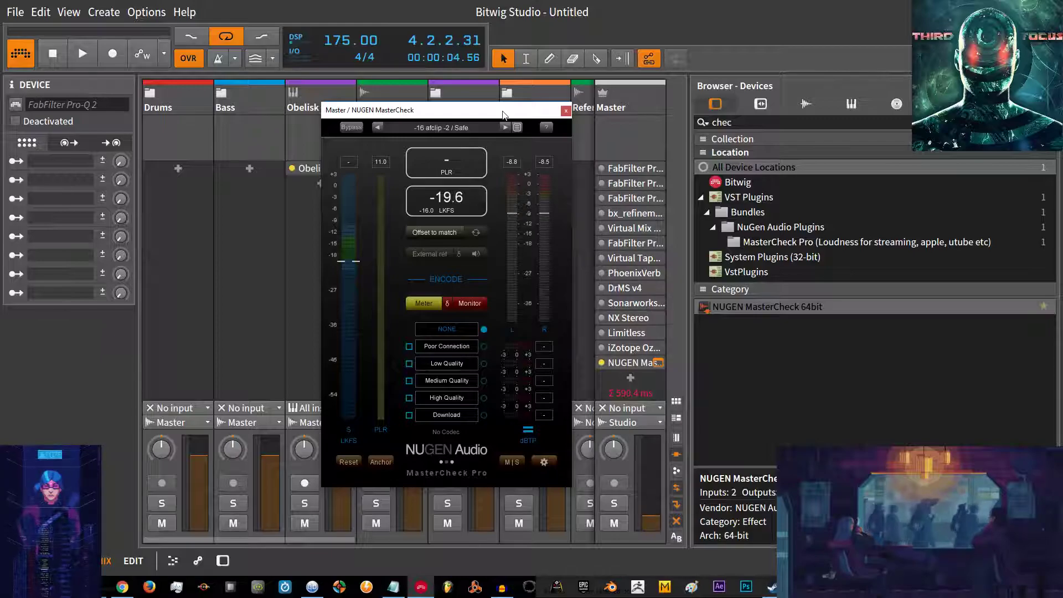
{"action": "left_click_drag", "start_coordinate": [496, 114], "coordinate": [459, 93]}
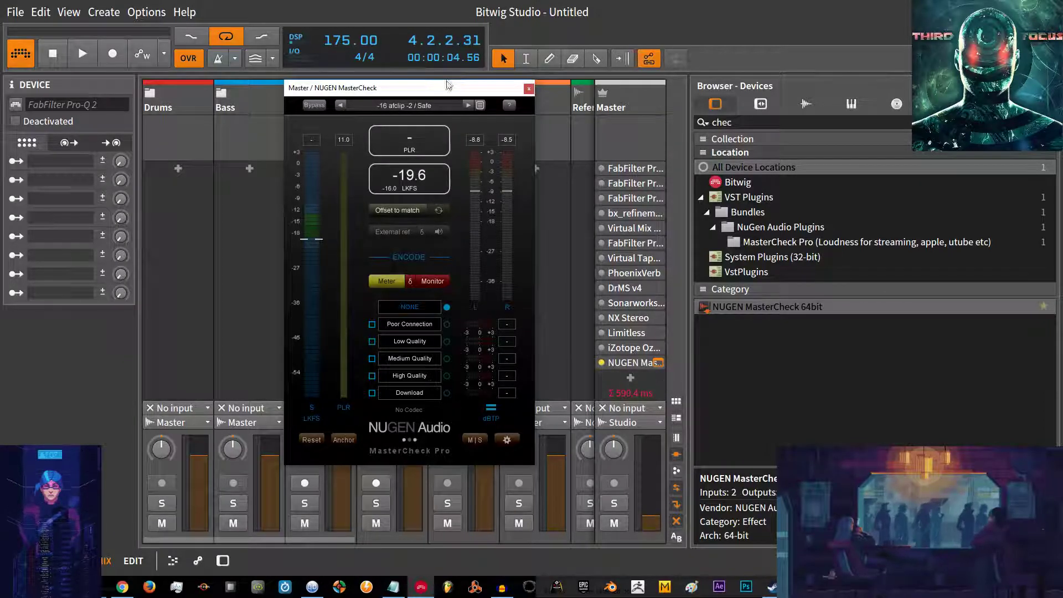
{"action": "left_click_drag", "start_coordinate": [444, 89], "coordinate": [372, 86]}
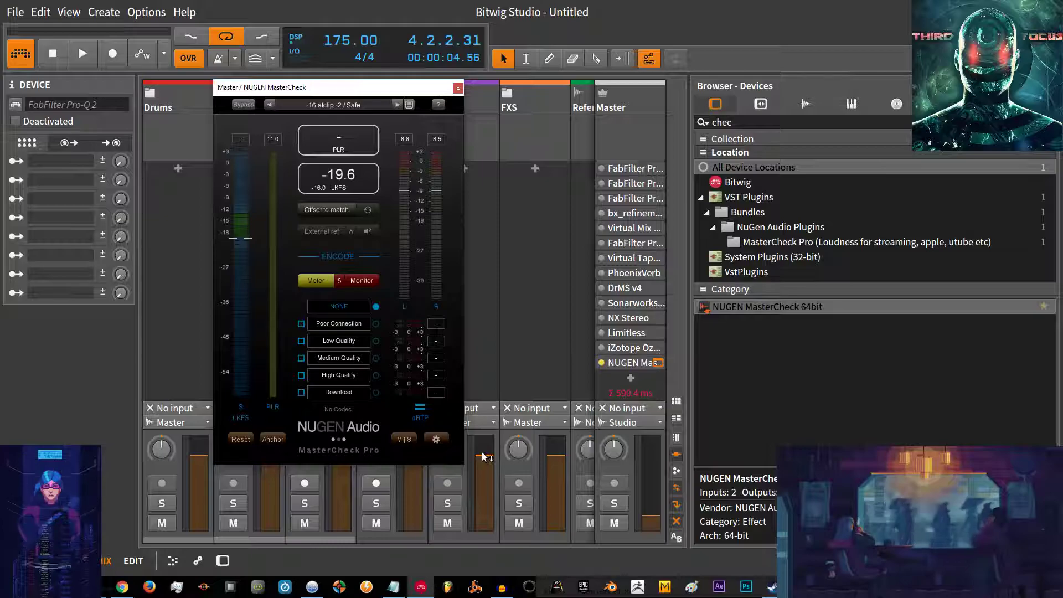
- View MasterCheck's settings page, return to the meters, and move the window beside the master channel
{"action": "left_click", "coordinate": [436, 440]}
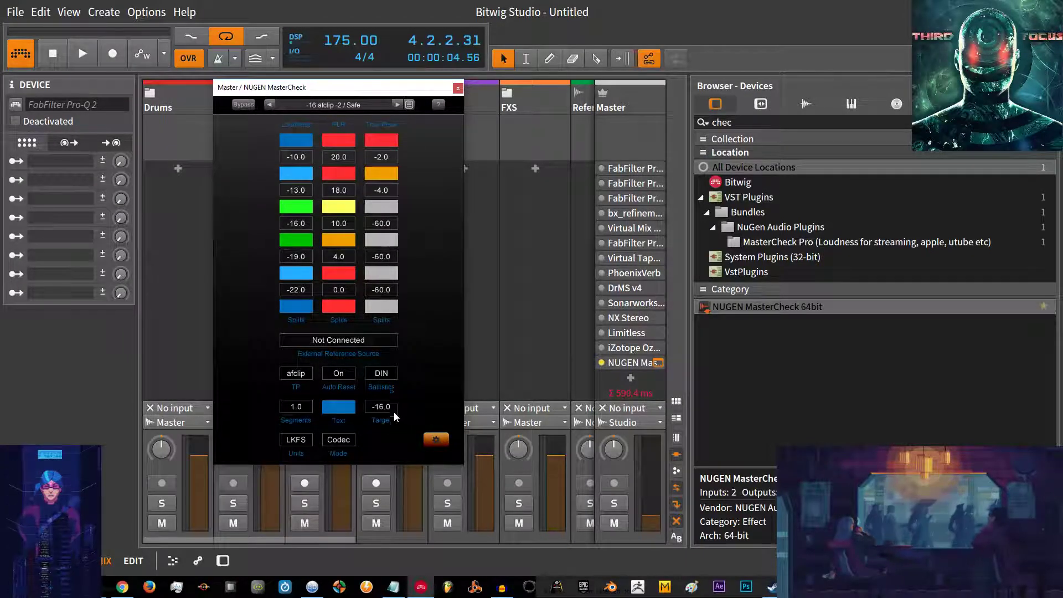
{"action": "left_click", "coordinate": [434, 439]}
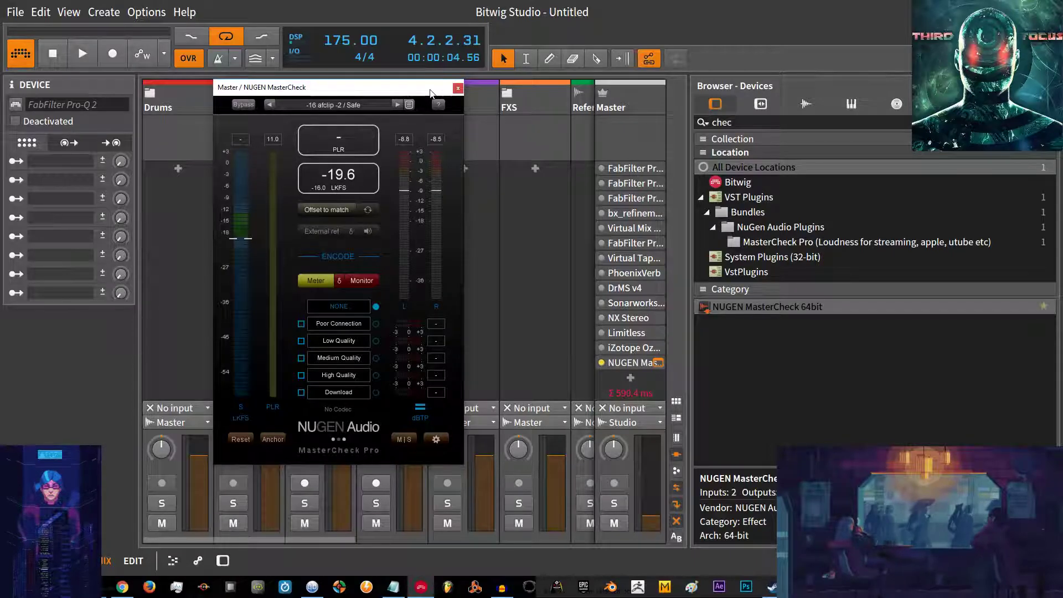
{"action": "left_click_drag", "start_coordinate": [431, 93], "coordinate": [495, 140]}
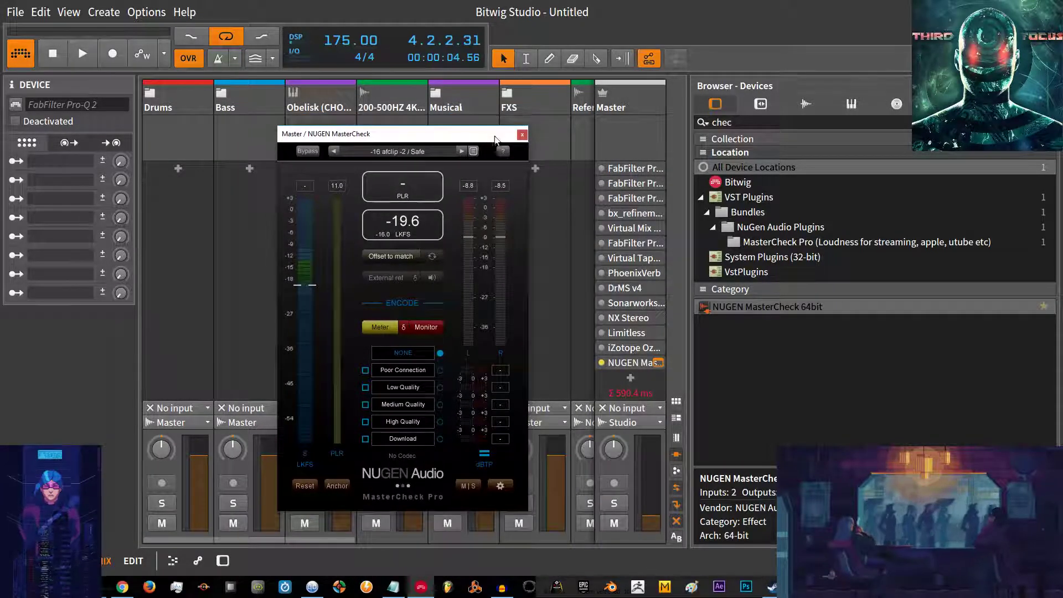